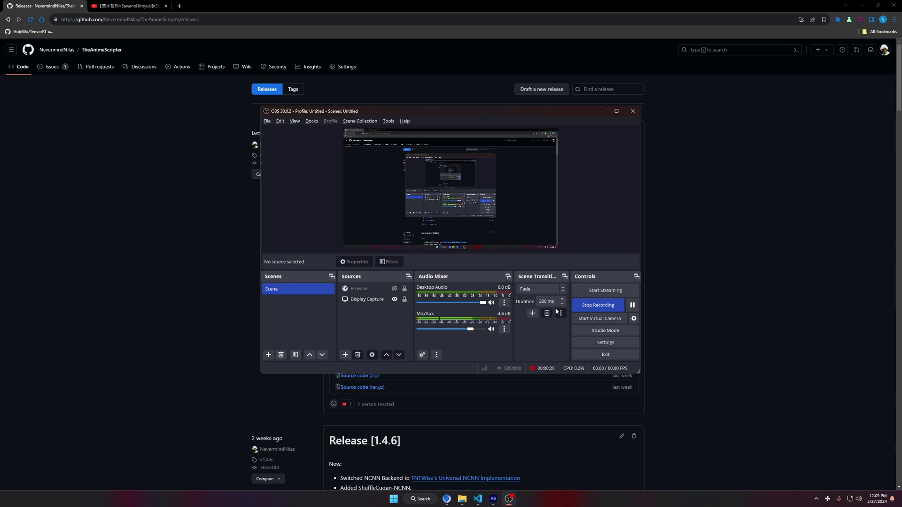
- Open TheAnimeScripter's dist\main build folder in File Explorer beside the GitHub releases page
click(462, 499)
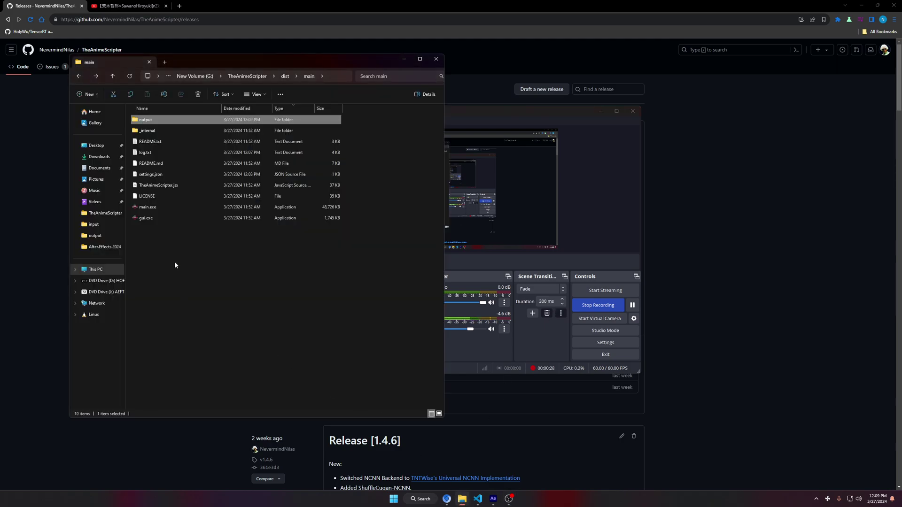
- Launch gui.exe to start The Anime Scripter 1.5.0 (Alpha) with test.mp4 as input
double_click(169, 219)
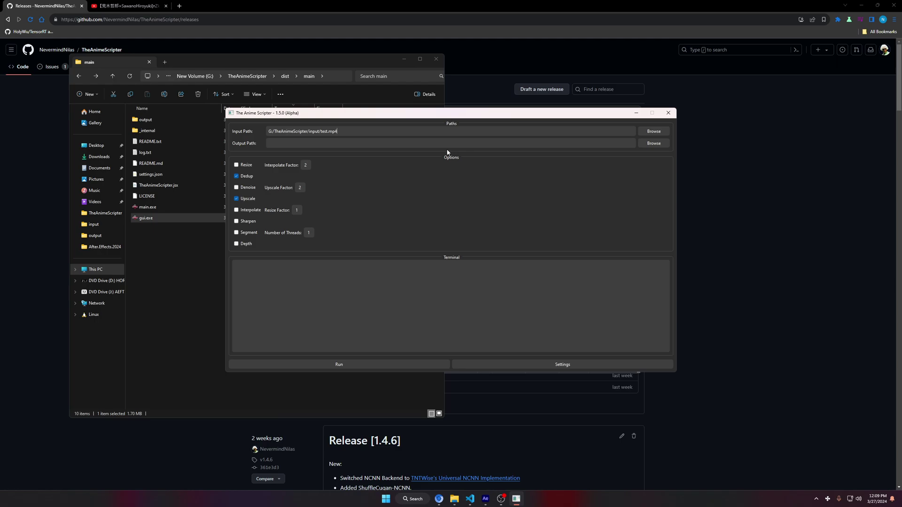
- Open the settings page and switch the app to the light theme
click(509, 363)
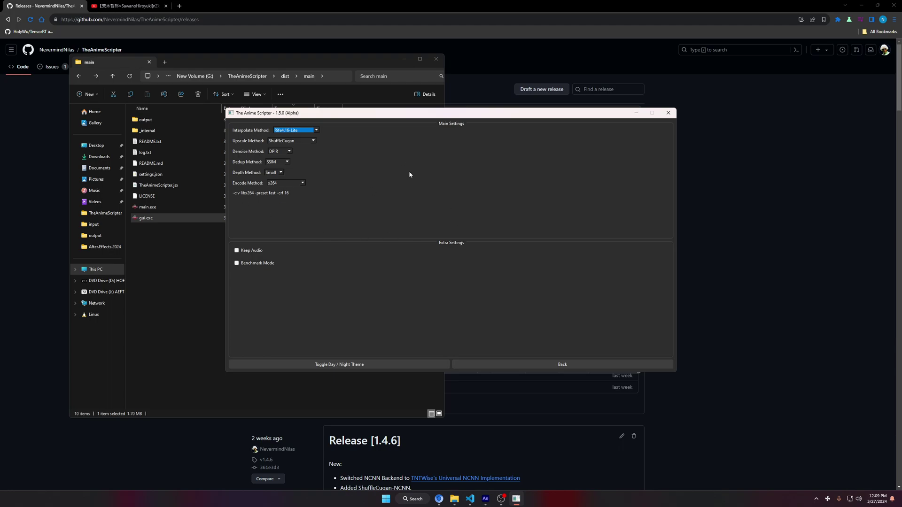
click(321, 274)
click(348, 366)
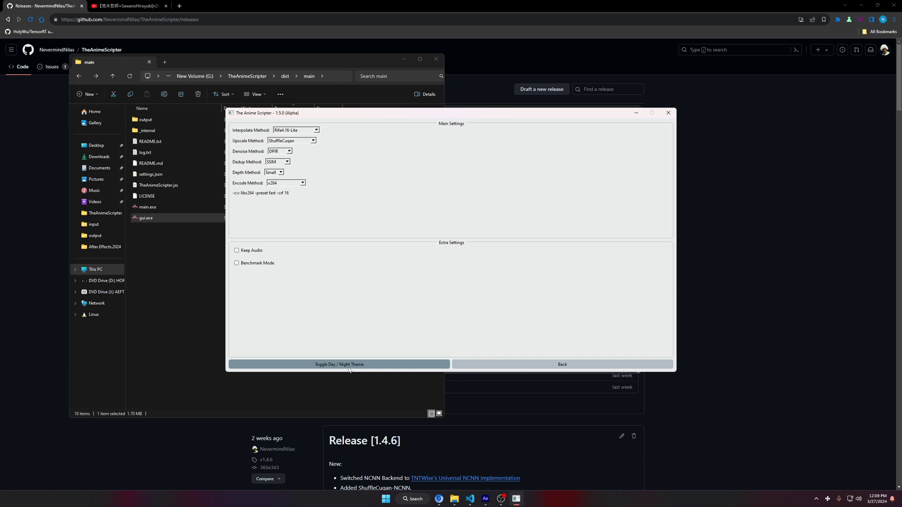
click(499, 361)
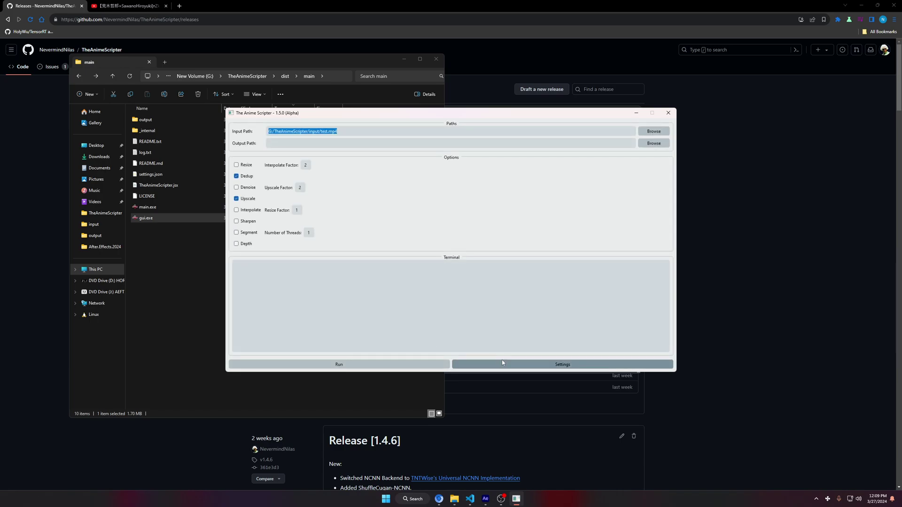
click(498, 361)
- Cycle the theme back to night mode and end on the main paths page
click(394, 369)
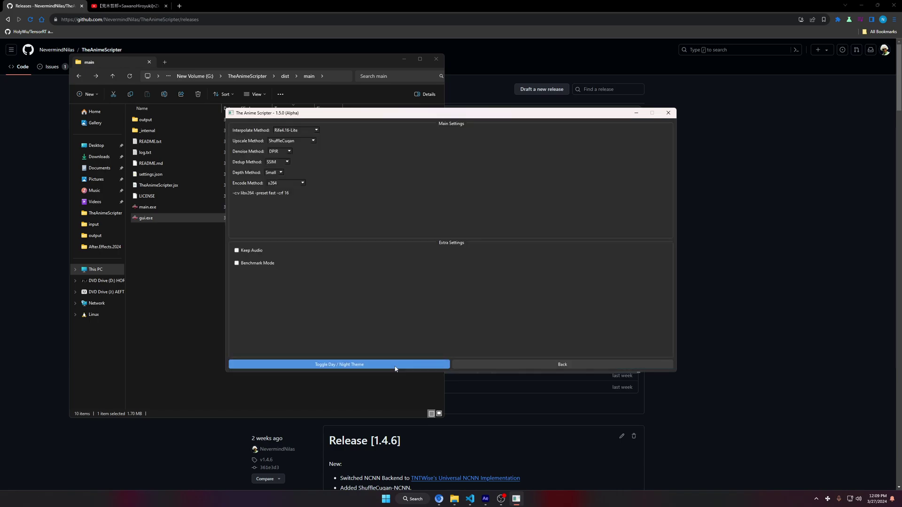
click(395, 369)
click(395, 369)
click(395, 369)
click(395, 368)
click(486, 361)
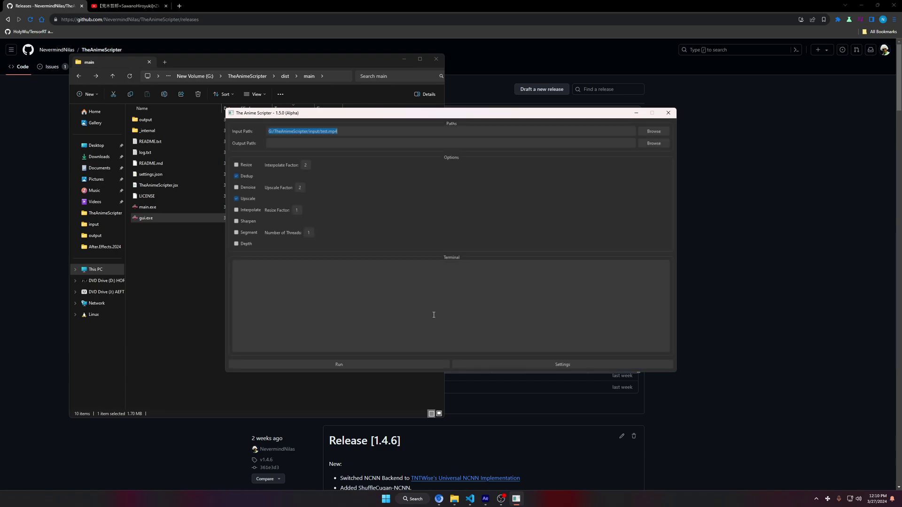
click(514, 365)
click(514, 364)
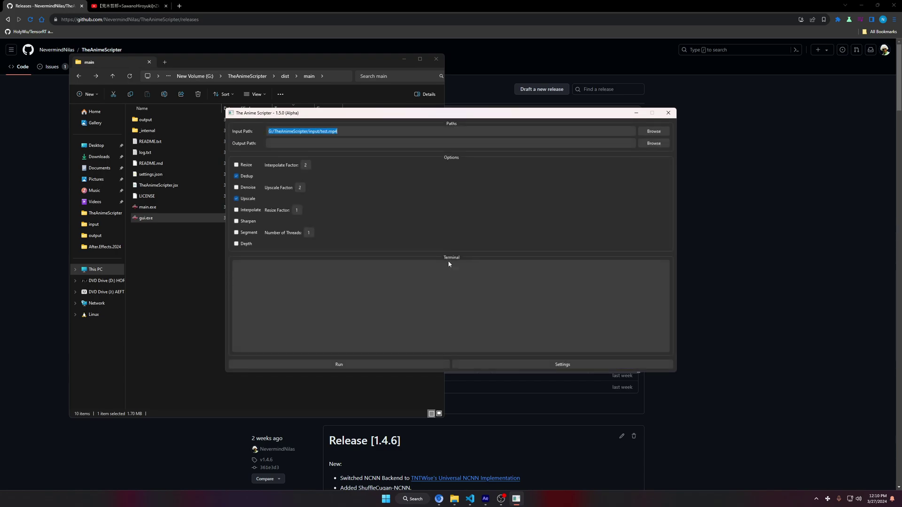
click(497, 365)
click(498, 365)
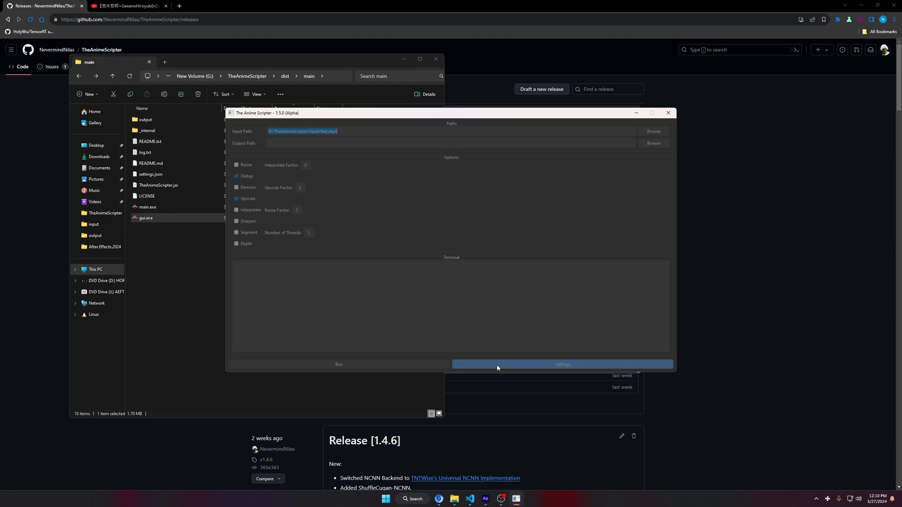
click(436, 279)
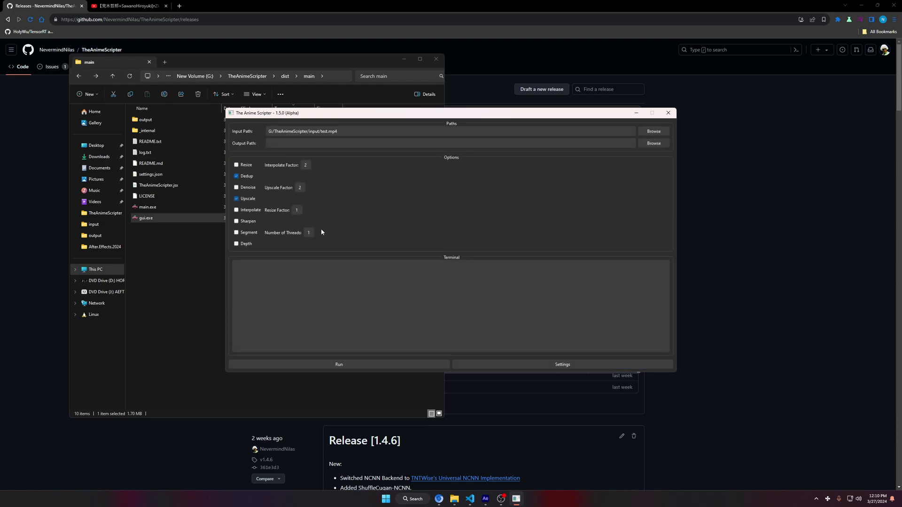
key(Tab)
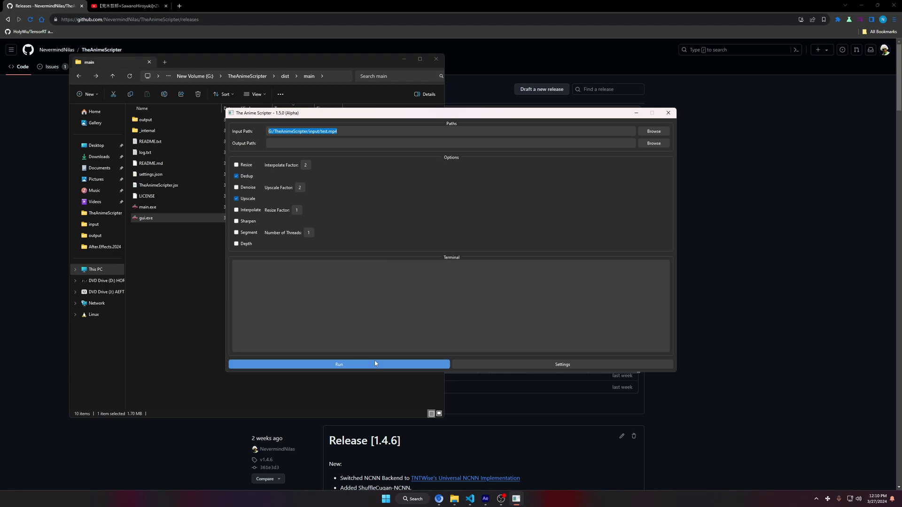
- Run dedup and upscale processing on test.mp4, then return to File Explorer
click(329, 365)
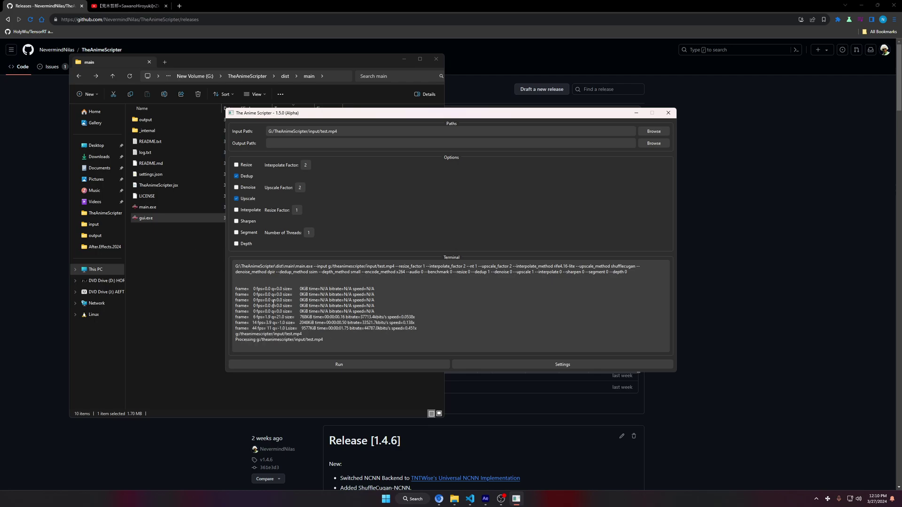
click(181, 293)
- In the output folder, delete the extra test-De-Up2-627.mp4 file
double_click(145, 120)
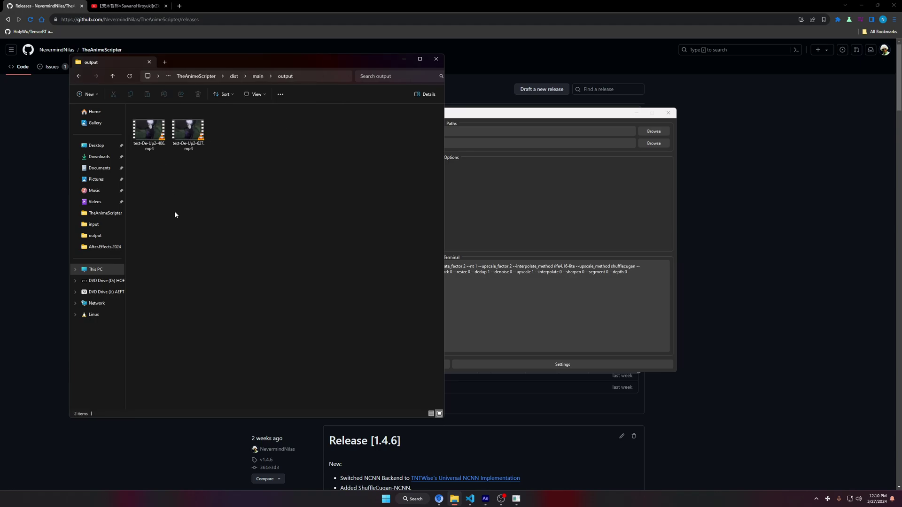
click(199, 147)
key(Delete)
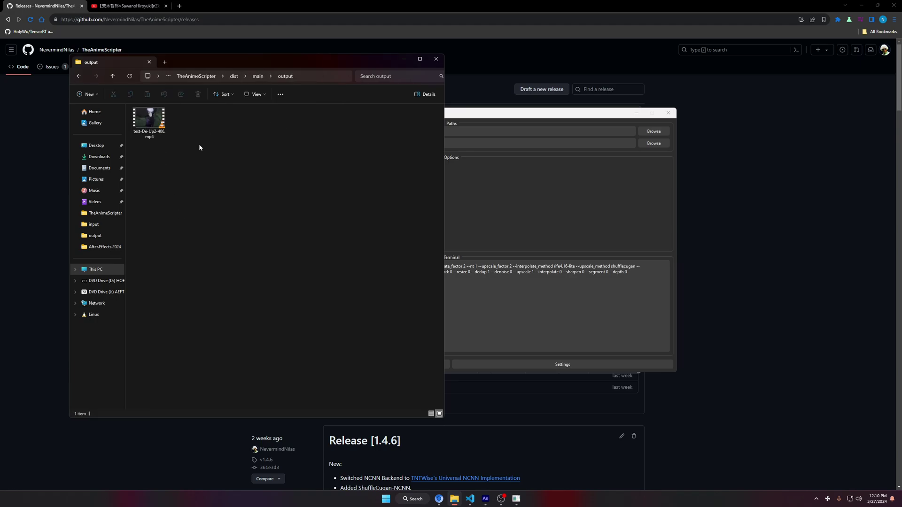
- Play test-De-Up2-406.mp4 in VLC, then go back to the dist\main folder
click(151, 138)
double_click(152, 138)
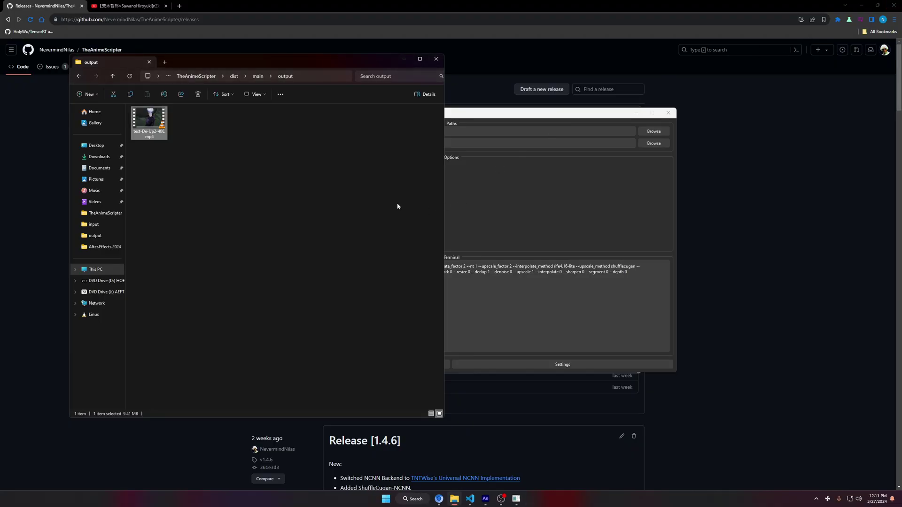
key(alt+Left)
click(454, 193)
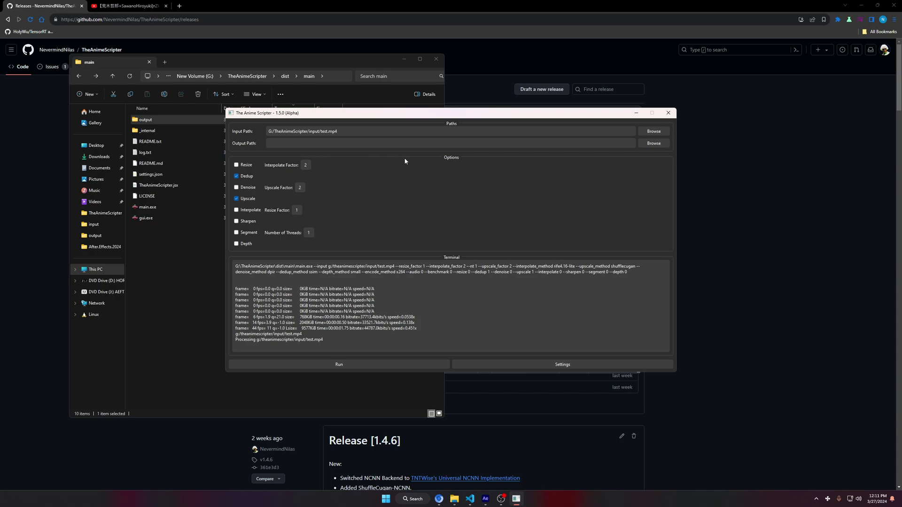
- Close the GUI, switch to After Effects, and turn off Interpolate in TheAnimeScripter panel
click(668, 113)
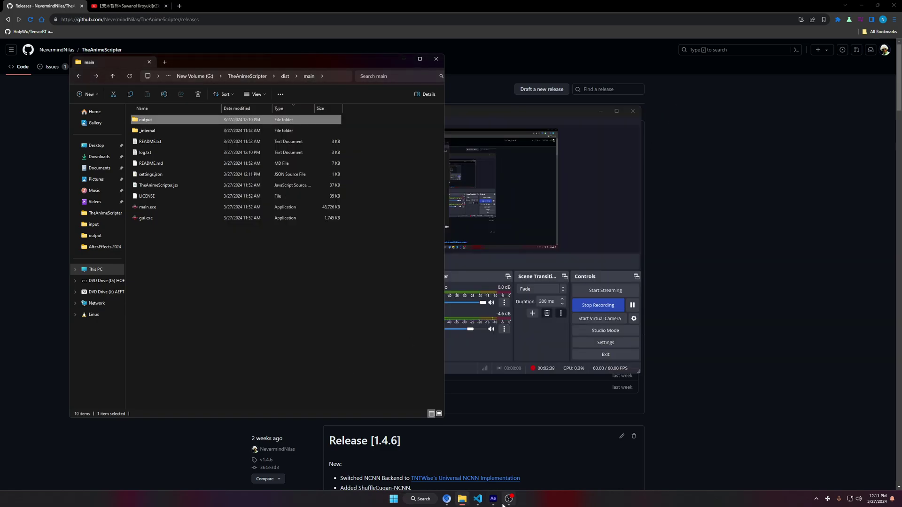
click(509, 499)
click(495, 502)
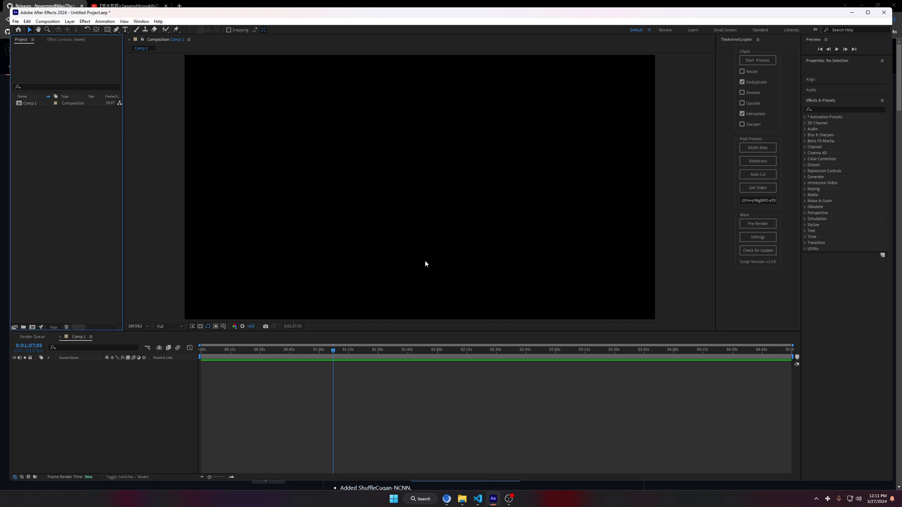
click(742, 114)
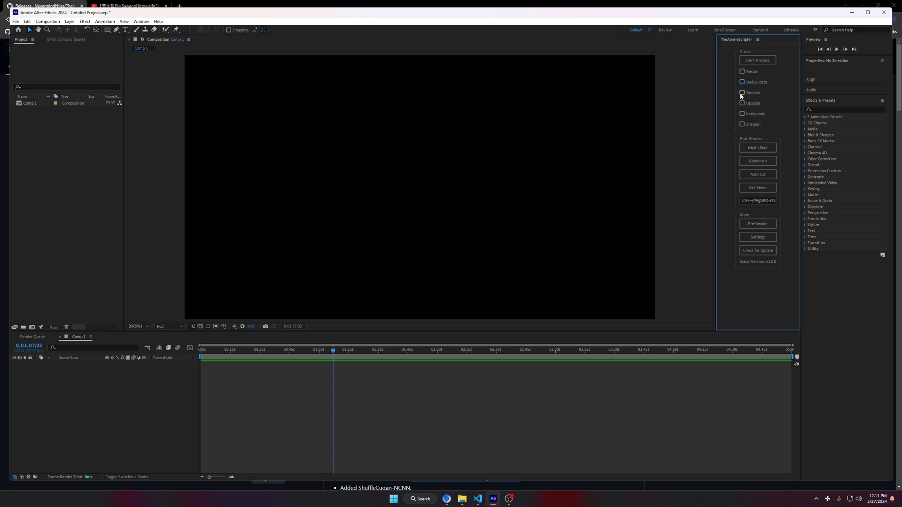
- Open TheAnimeScripter settings and view the Span, SCUNet, NAFNet and DPIR denoise methods
click(751, 237)
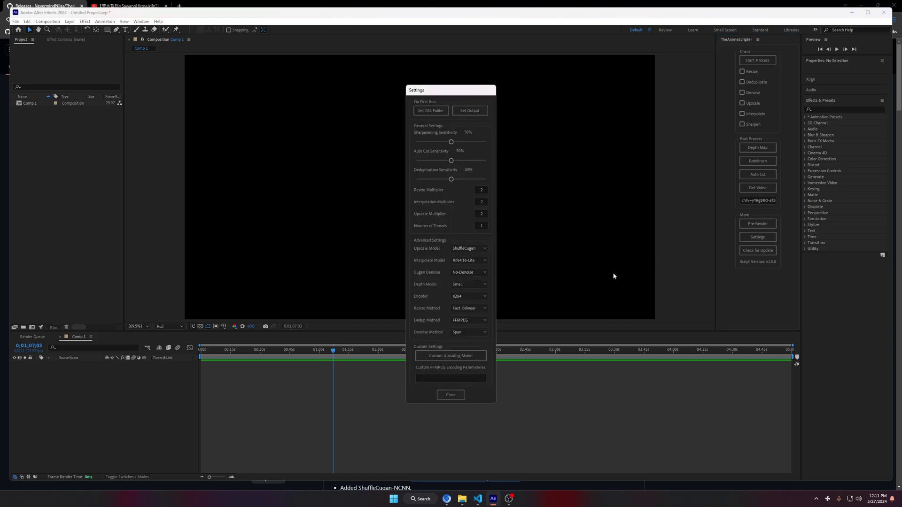
click(484, 333)
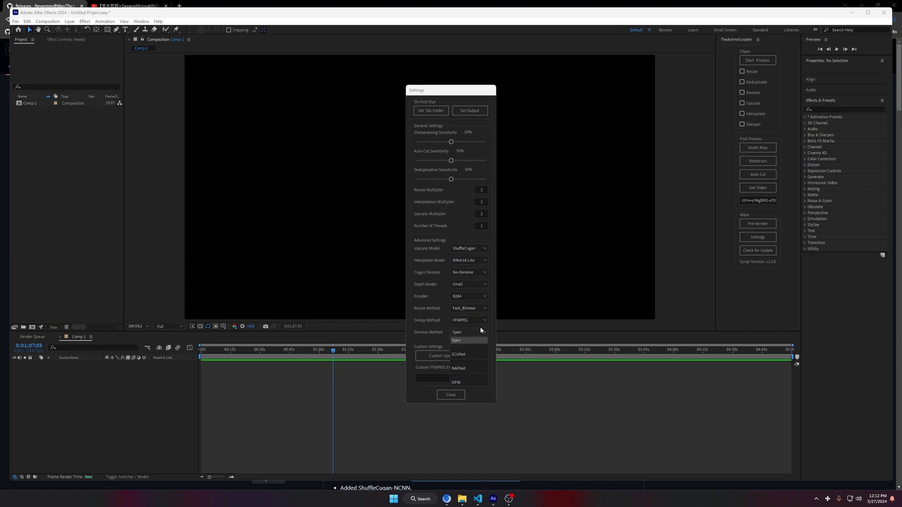
- Close the settings dialog keeping Span, and refocus TheAnimeScripter panel beside Comp 1
click(440, 320)
click(450, 394)
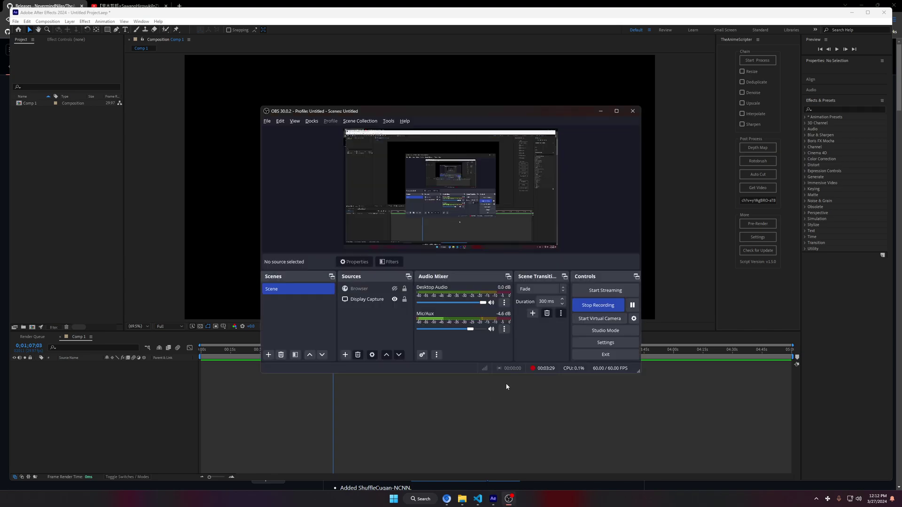
click(685, 192)
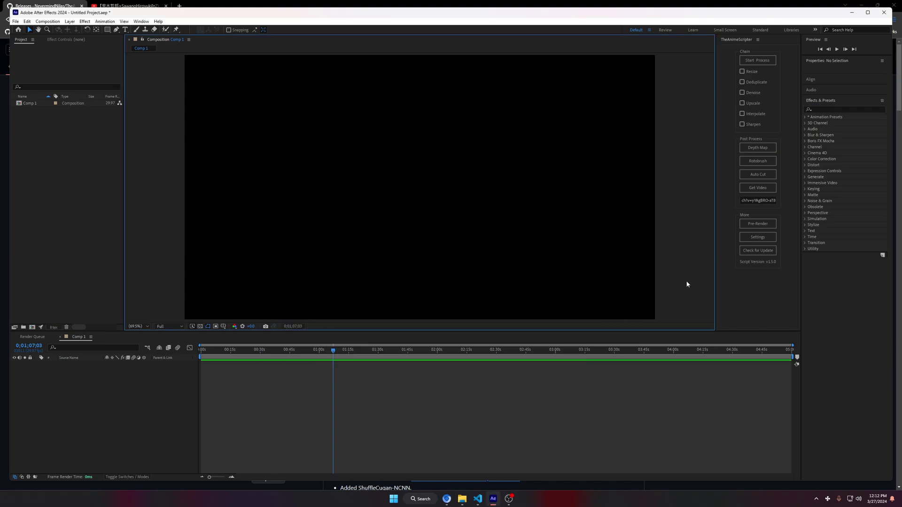
click(750, 295)
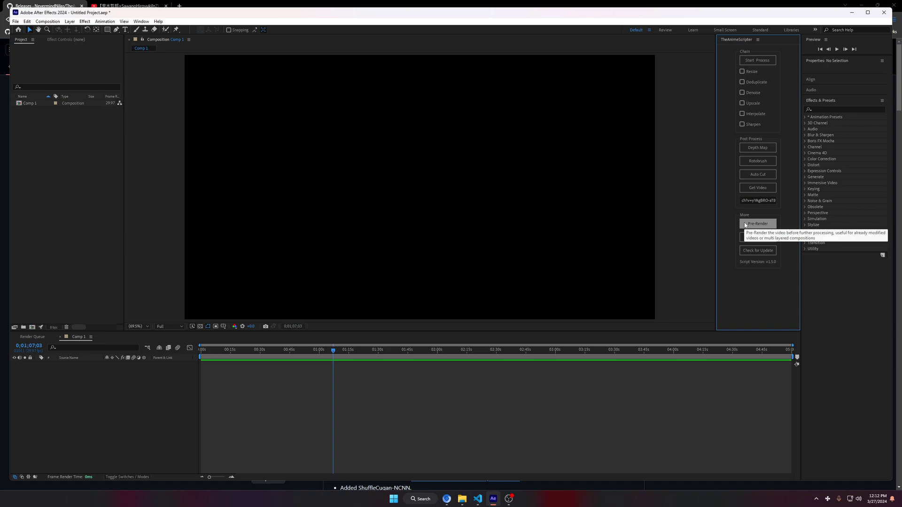
click(749, 223)
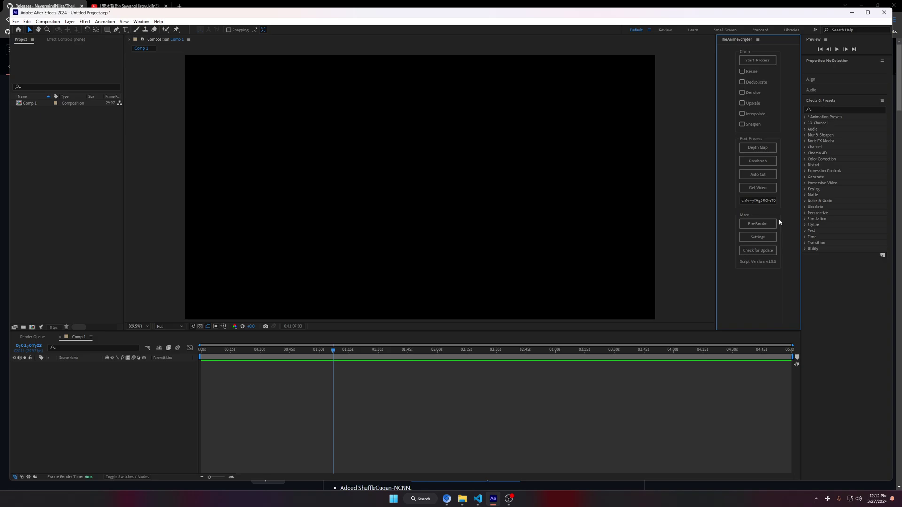
- Download the linked video into Comp 1 with Get Video and scrub to about 0:39
click(771, 190)
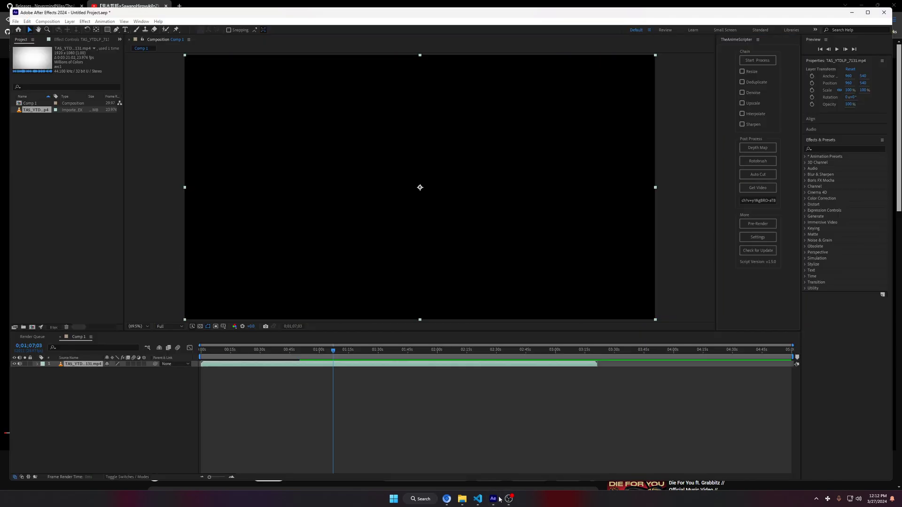
click(382, 388)
drag(382, 350, 278, 349)
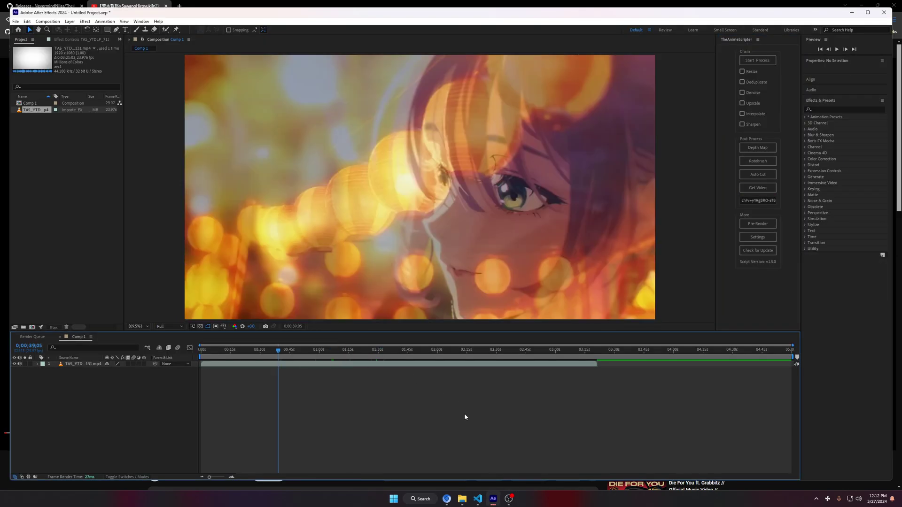
click(757, 298)
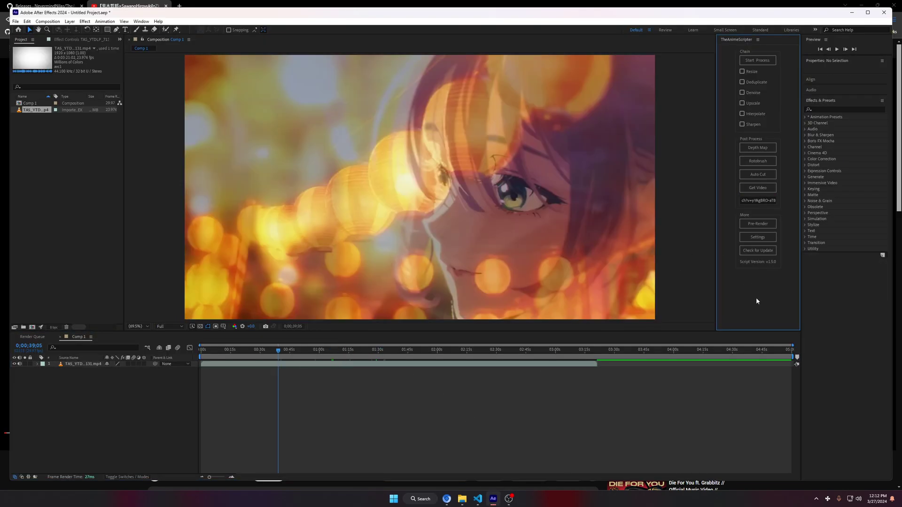
- Use Check for Update to open TheAnimeScripter's Release 1.4.8 page on GitHub
click(773, 253)
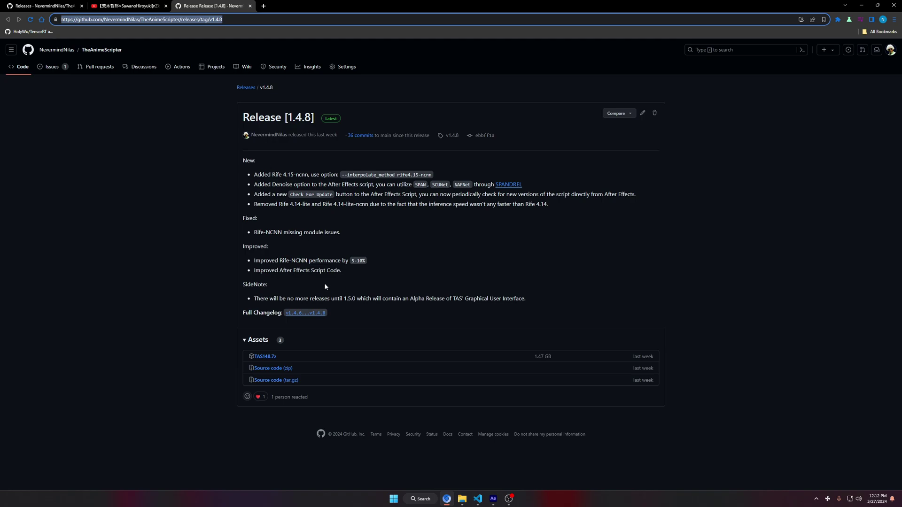
- Open the Discord invite in the desktop app and view TheAnimeScripter server's rules channel
click(499, 500)
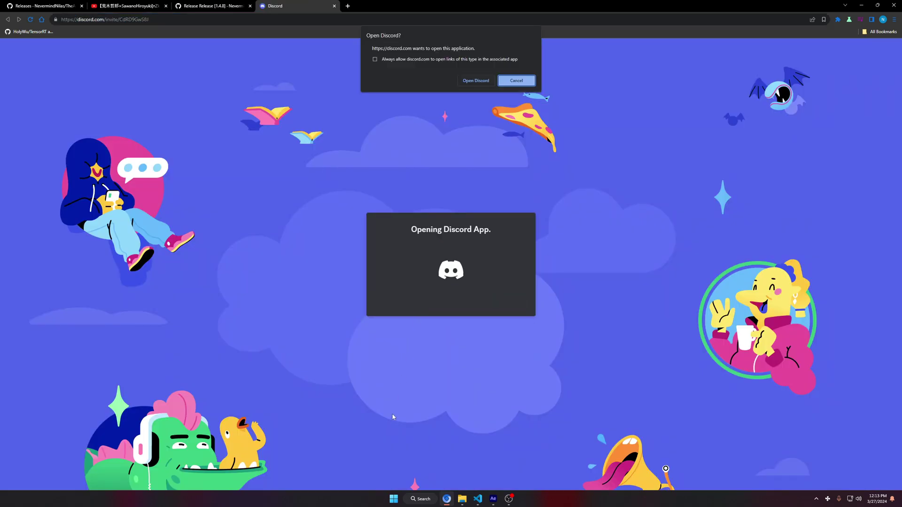
click(475, 80)
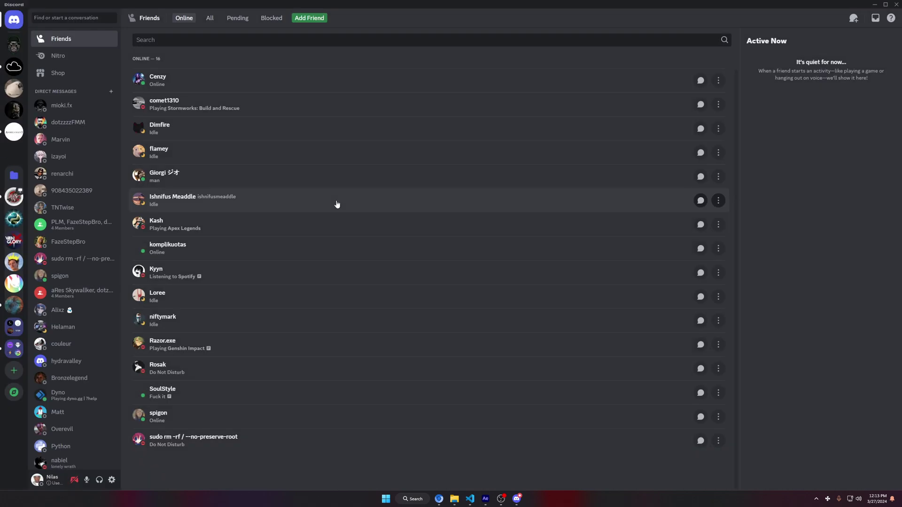
click(14, 157)
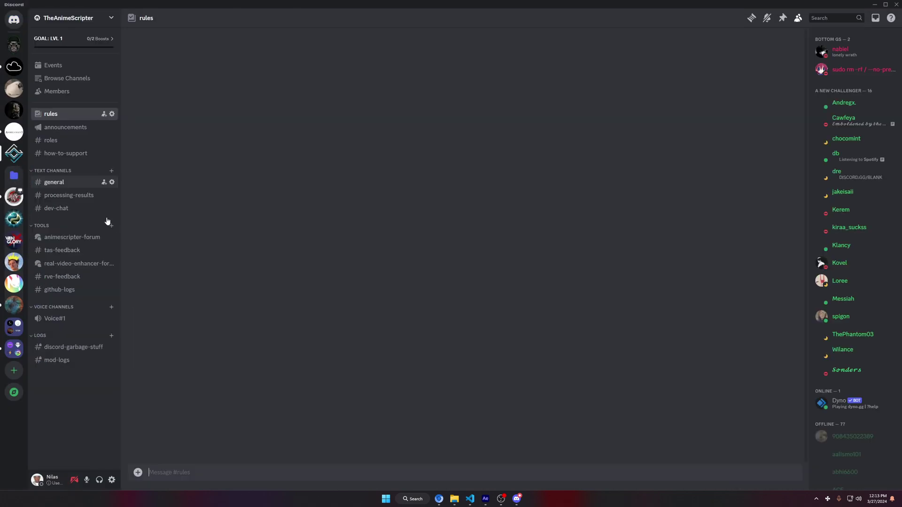
- Close the Discord invite browser tab and bring After Effects back with the timeline active
click(438, 499)
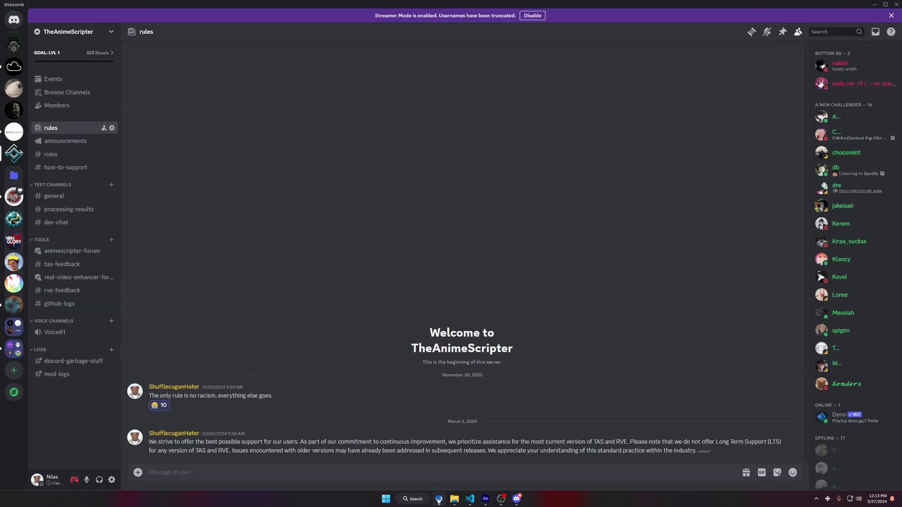
middle_click(312, 3)
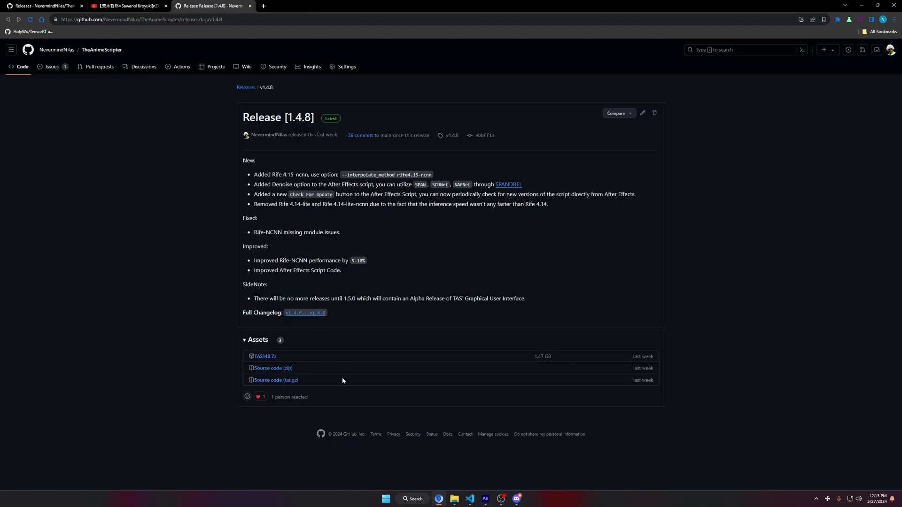
click(485, 501)
click(523, 420)
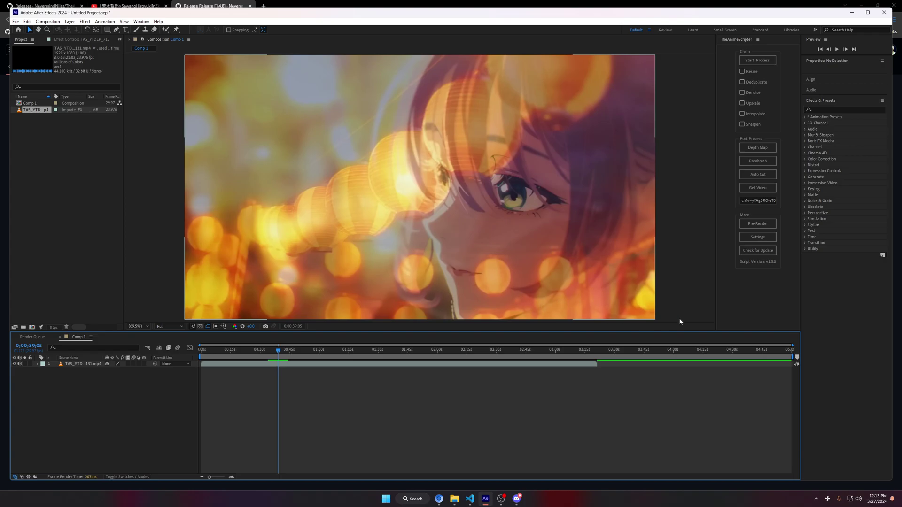
- Open TheAnimeScripter Settings and view the Upscale Model list, leaving ShuffleCugan selected
click(758, 237)
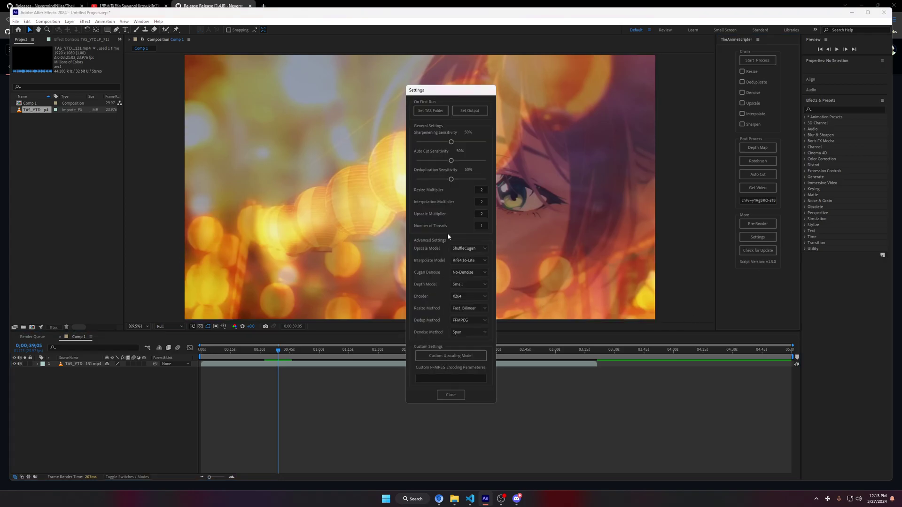
click(465, 249)
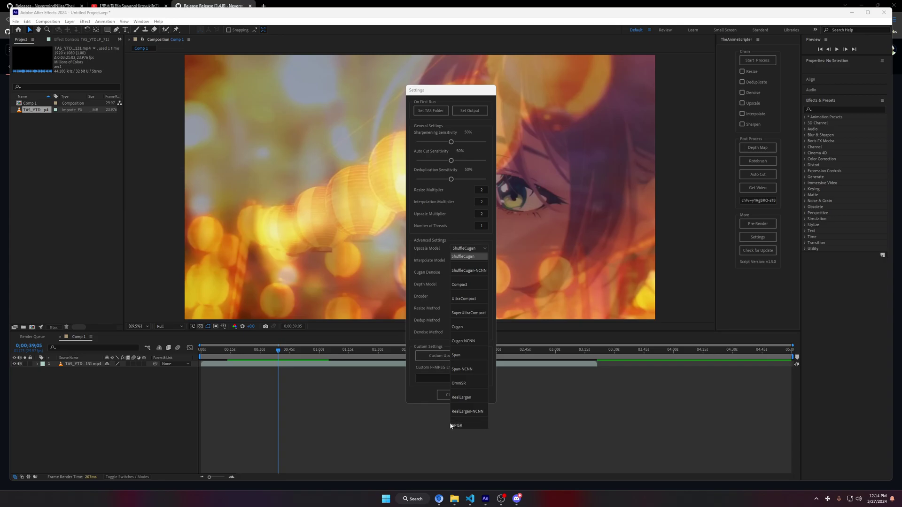
click(418, 322)
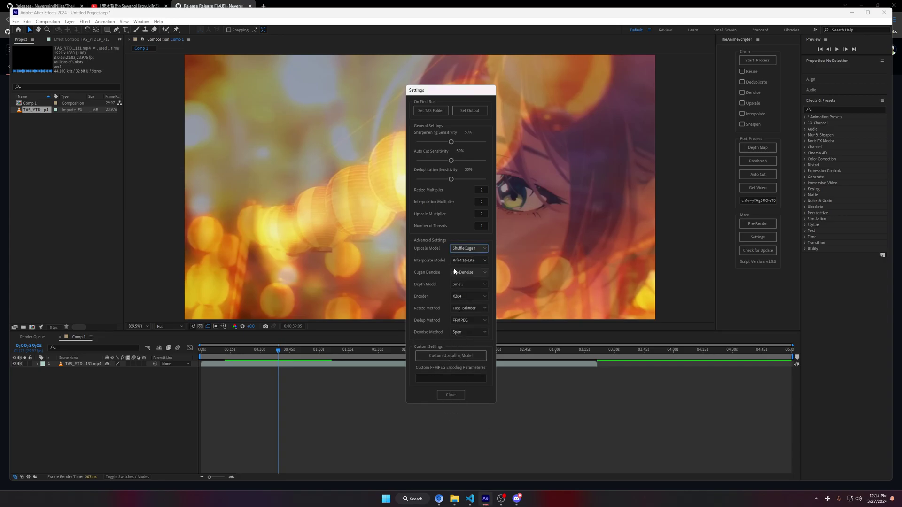
click(456, 261)
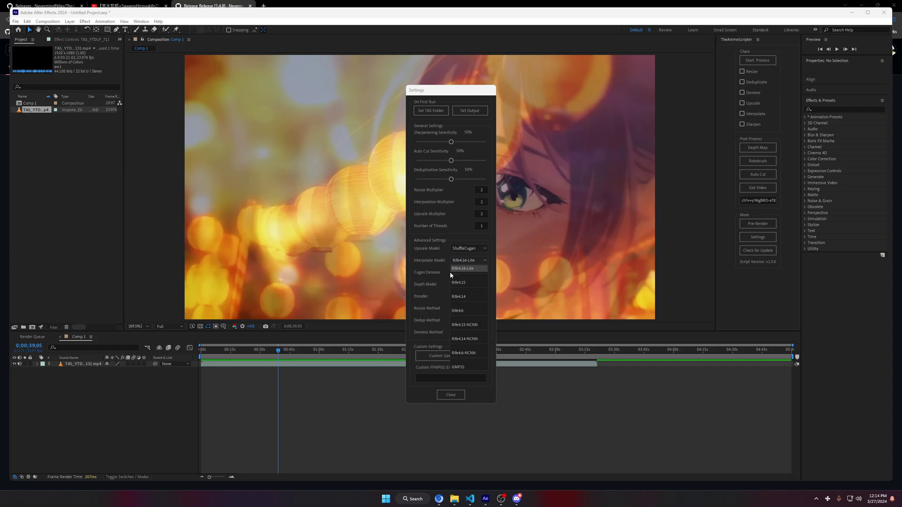
click(428, 307)
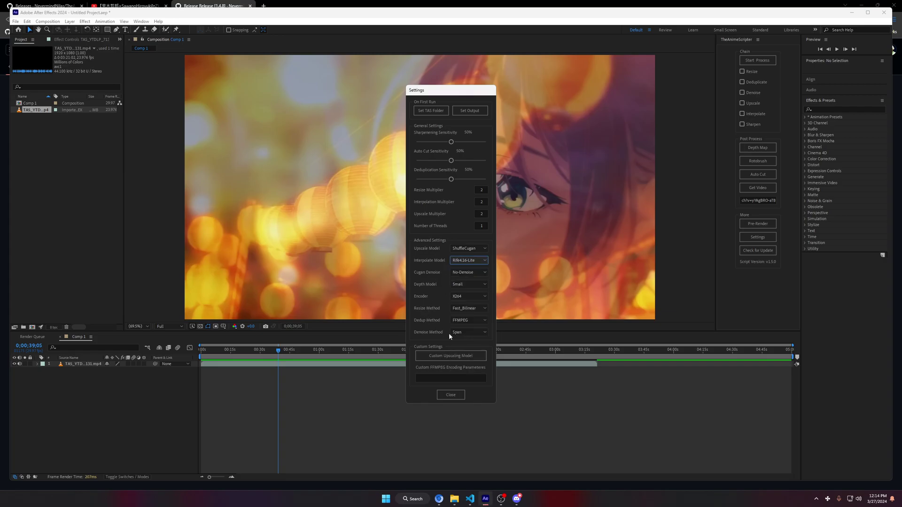
click(457, 297)
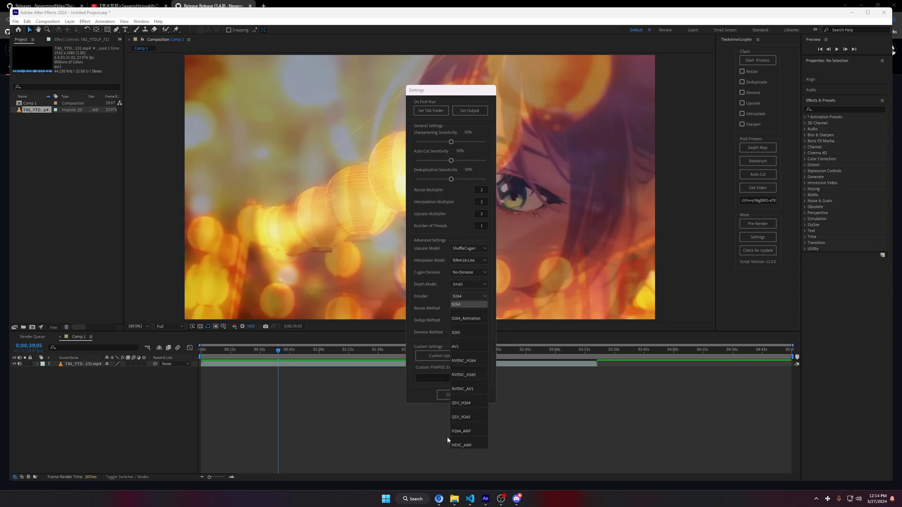
click(429, 319)
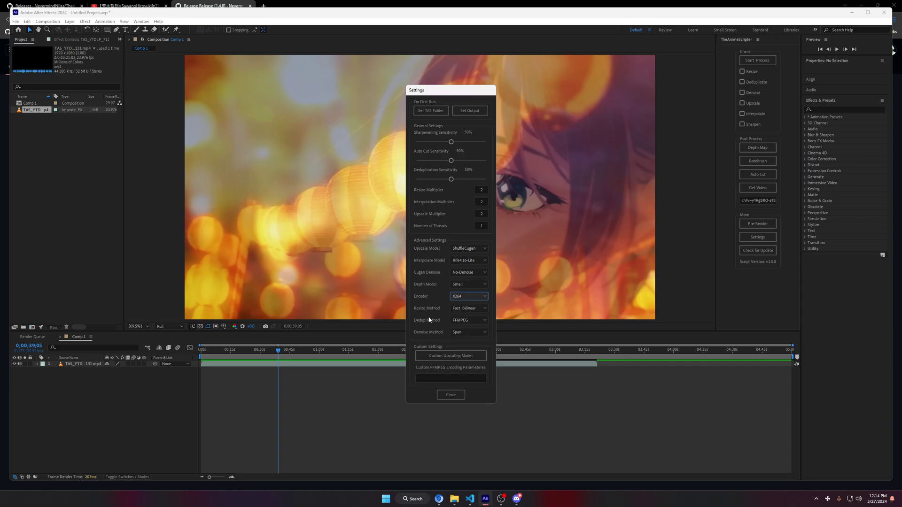
click(456, 321)
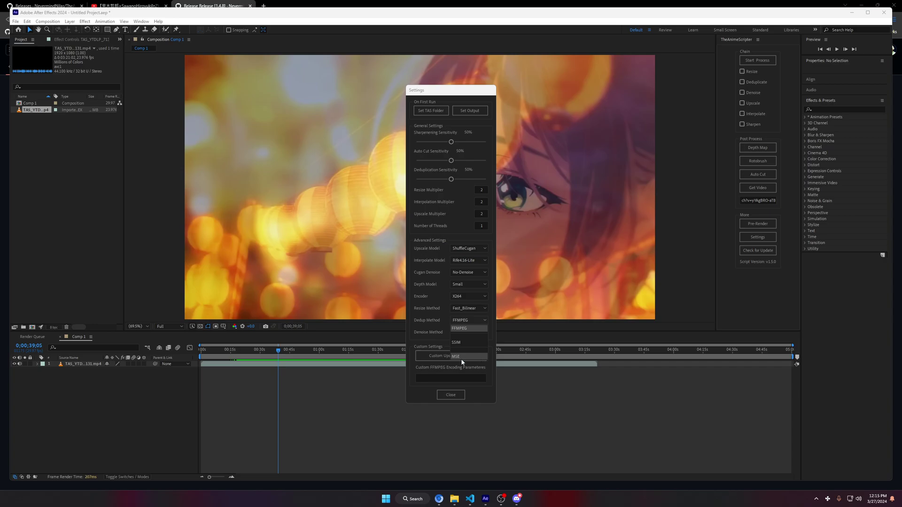
click(436, 333)
click(458, 332)
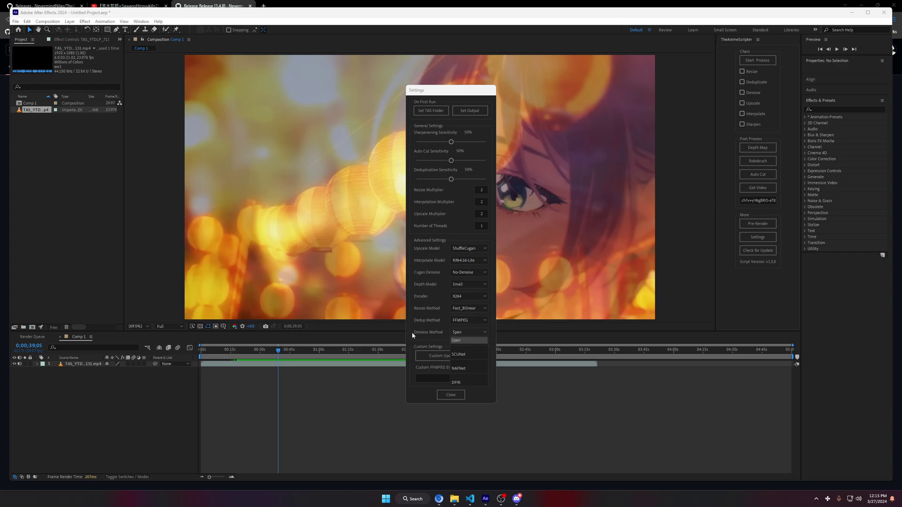
- Close the settings keeping Span denoise, then split the clip layer at 0;00;44;26
click(413, 335)
click(451, 395)
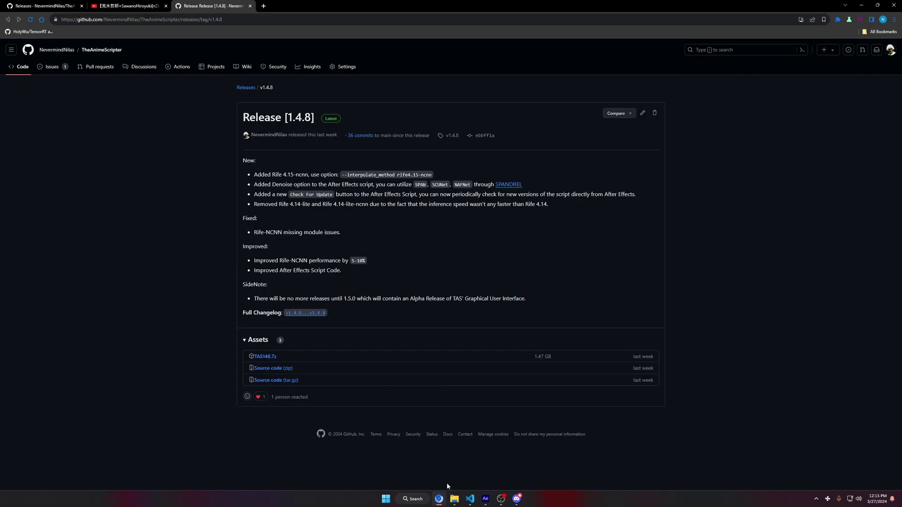
click(485, 499)
drag(279, 352, 315, 354)
key(ctrl+shift+d)
key(ctrl+shift+d)
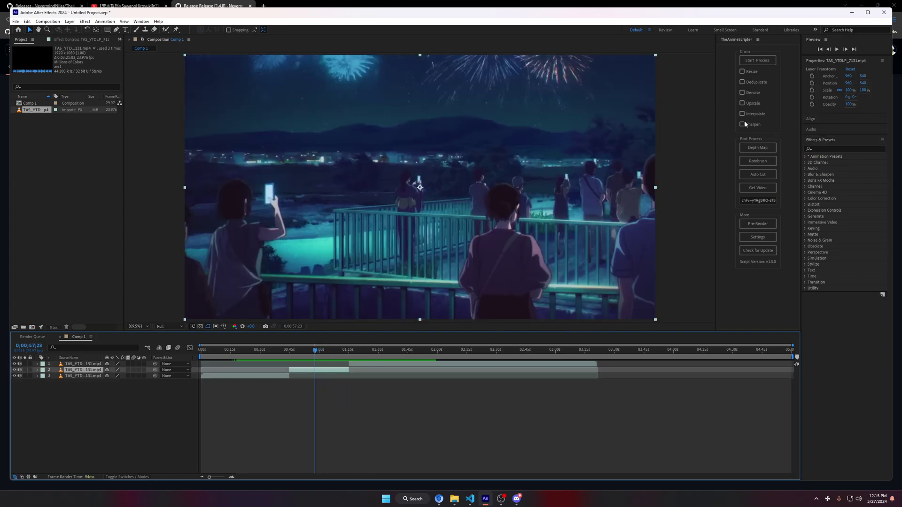
- Run TheAnimeScripter with Deduplicate, Upscale, Interpolate and Sharpen enabled
click(765, 81)
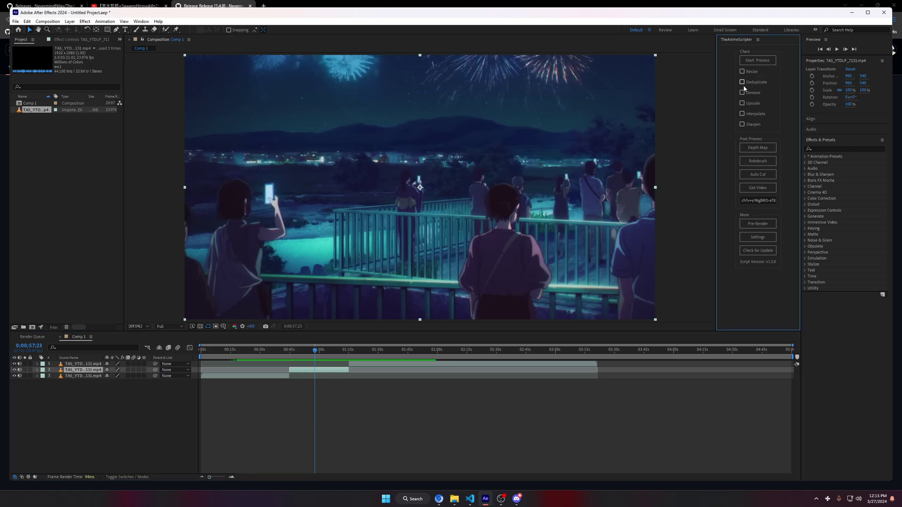
click(742, 103)
click(742, 113)
click(742, 124)
click(765, 60)
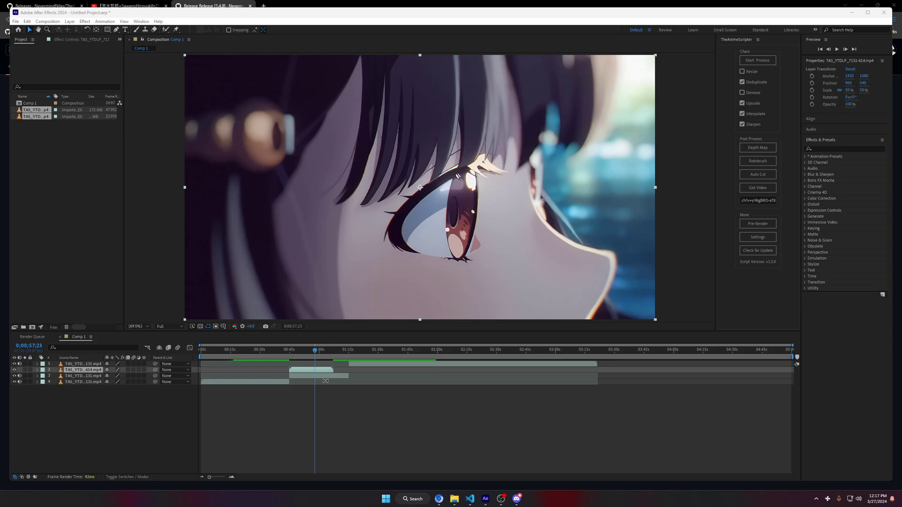
- Zoom the timeline and scrub around the 0;00;45;15 shoes frame with layer 2 hidden to compare
mouse_move(315, 378)
mouse_down()
mouse_move(291, 376)
mouse_move(350, 371)
mouse_move(310, 379)
mouse_up()
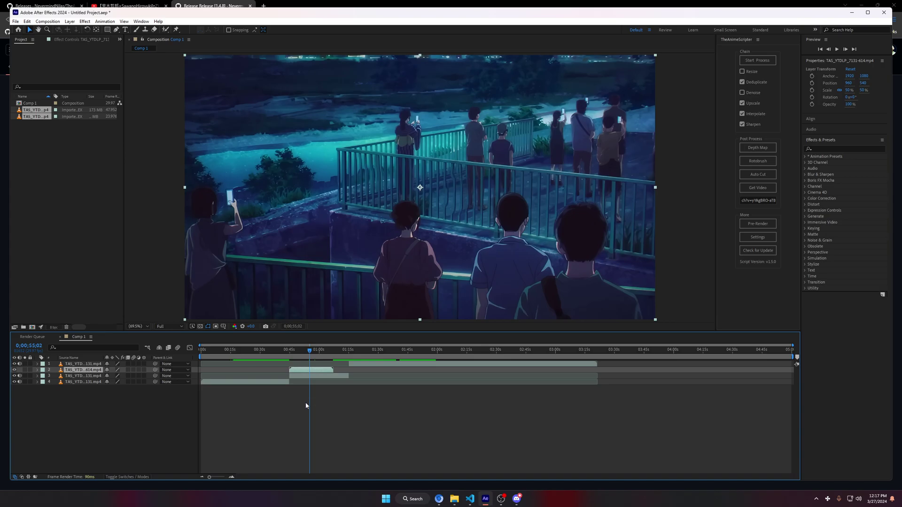
click(231, 477)
drag(316, 363, 354, 358)
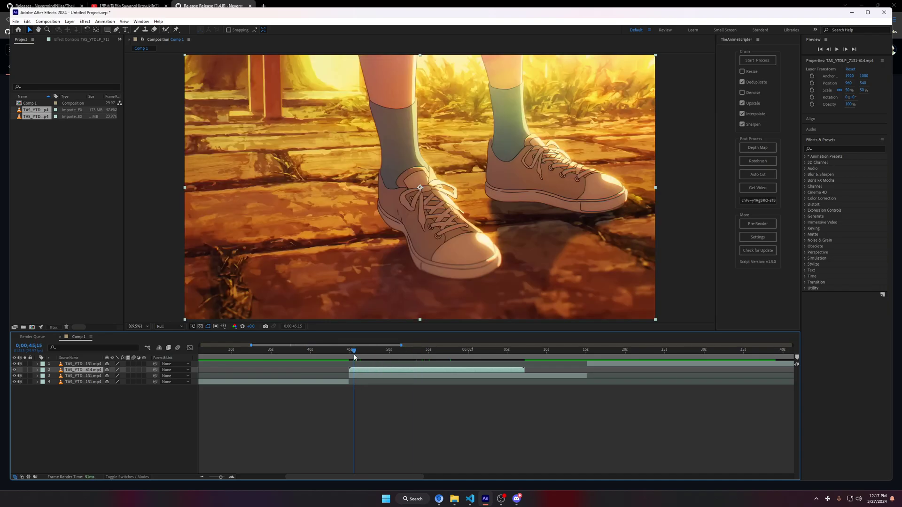
click(16, 370)
click(15, 369)
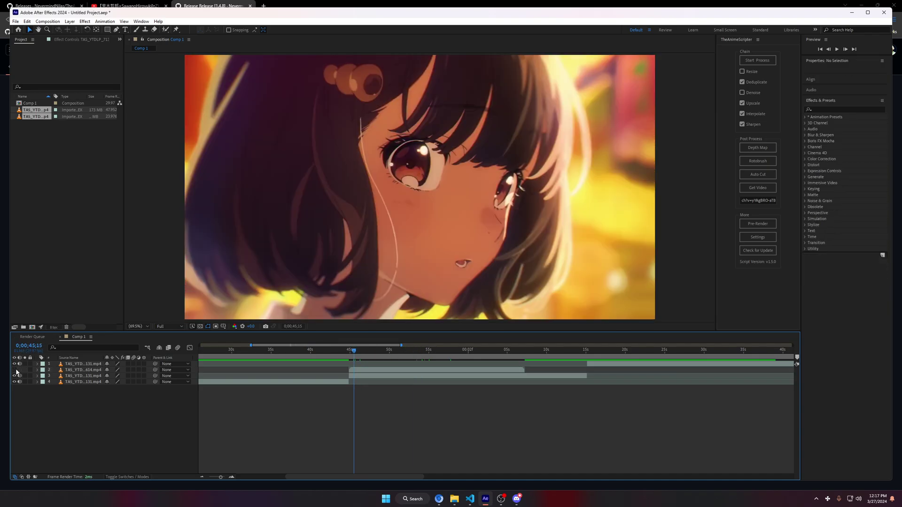
click(355, 351)
drag(358, 353, 361, 376)
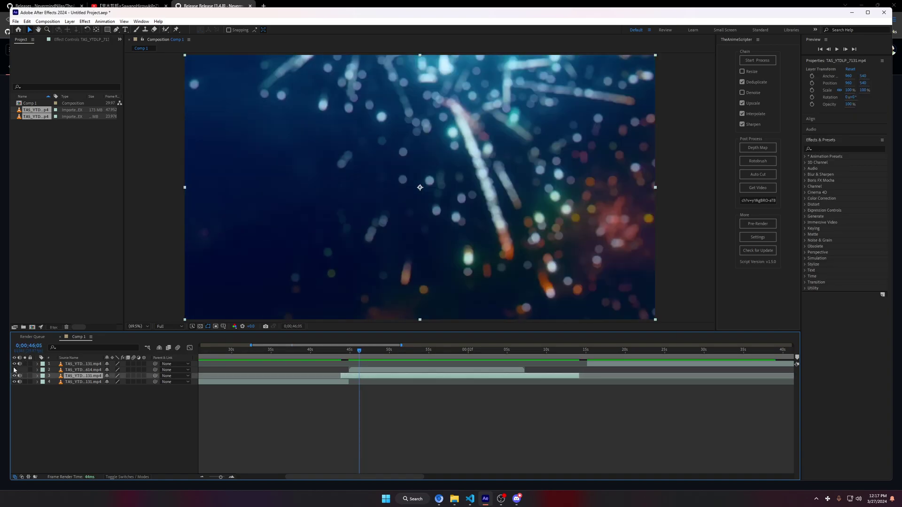
- At the cobblestone frame with layer 2 hidden, drag the third layer slightly later in time
click(70, 414)
click(14, 370)
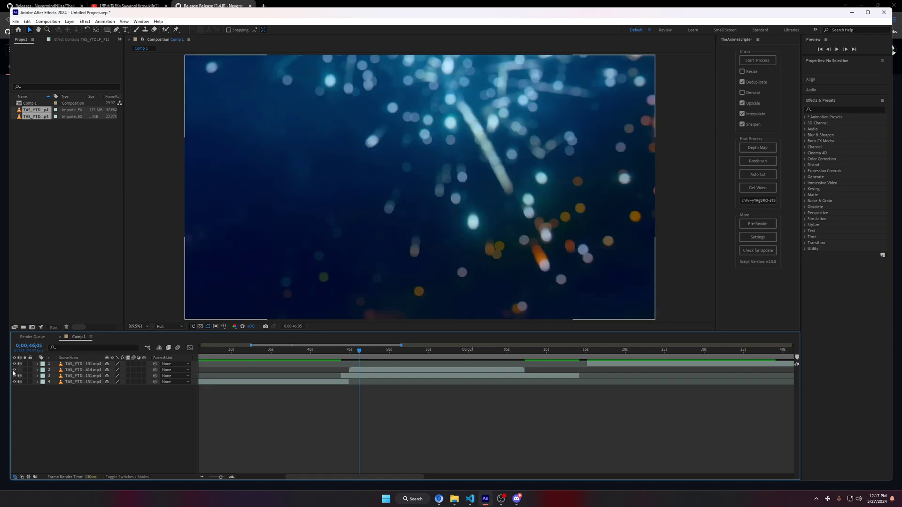
drag(359, 351, 354, 363)
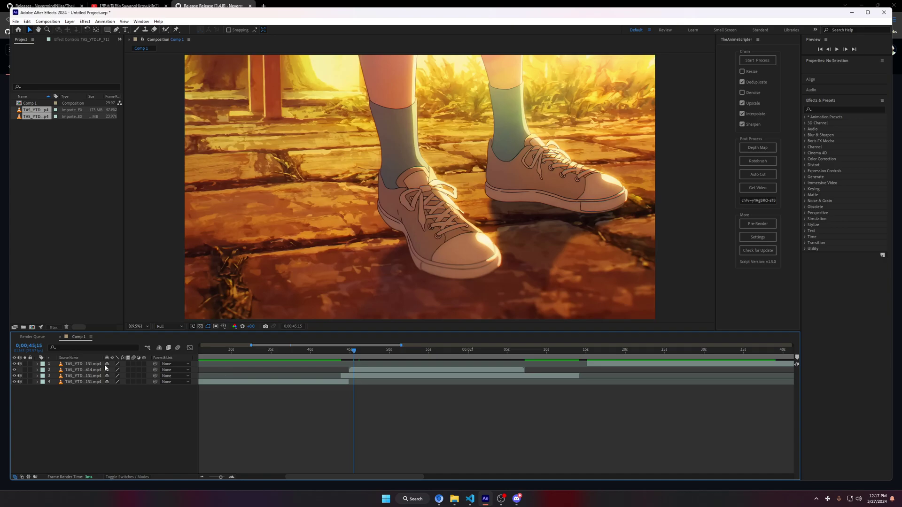
click(14, 370)
click(356, 378)
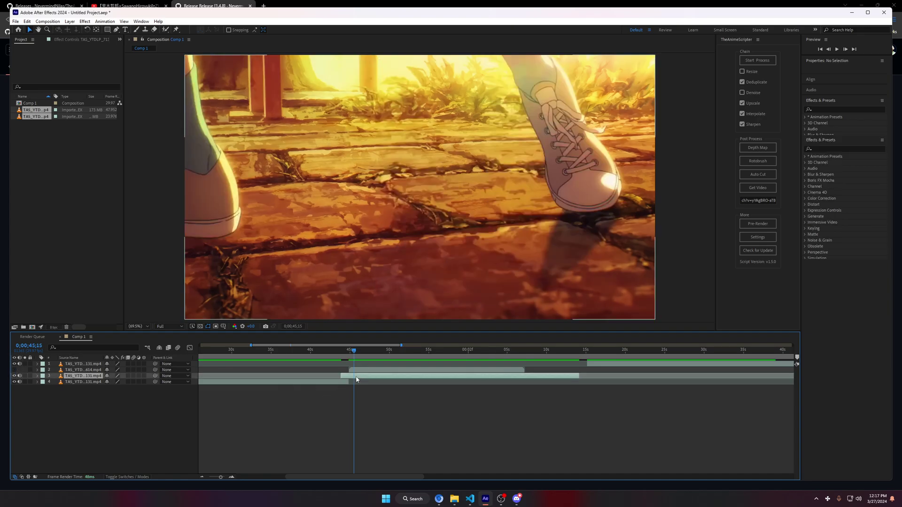
drag(357, 379, 360, 379)
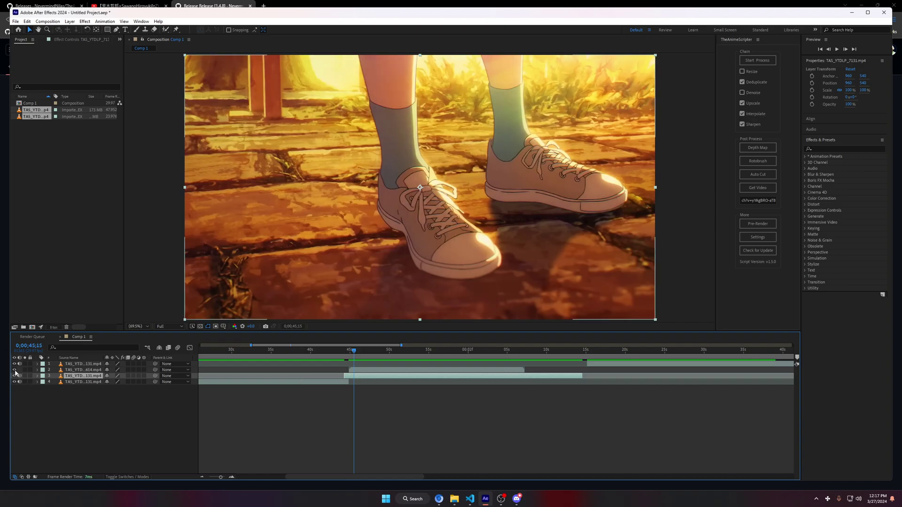
key(period)
key(period)
scroll(416, 273, up, 2)
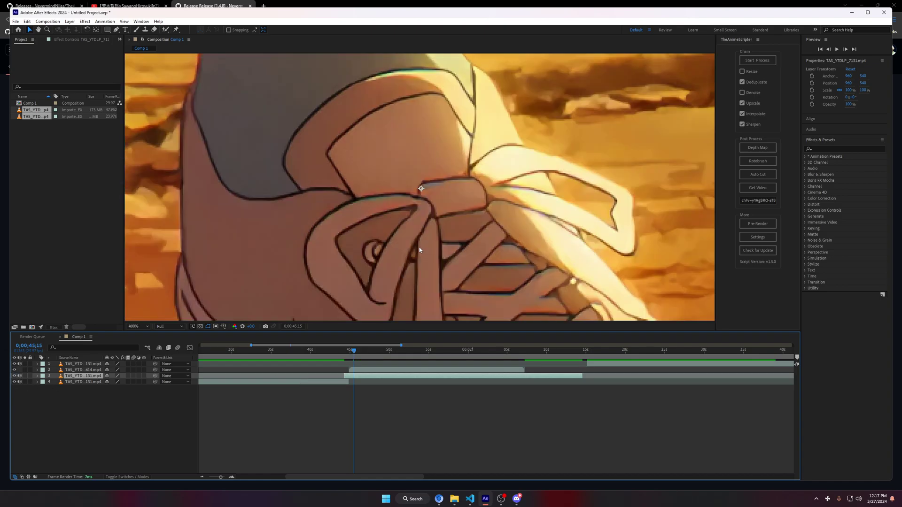
scroll(413, 263, down, 3)
scroll(405, 248, up, 1)
scroll(406, 248, up, 3)
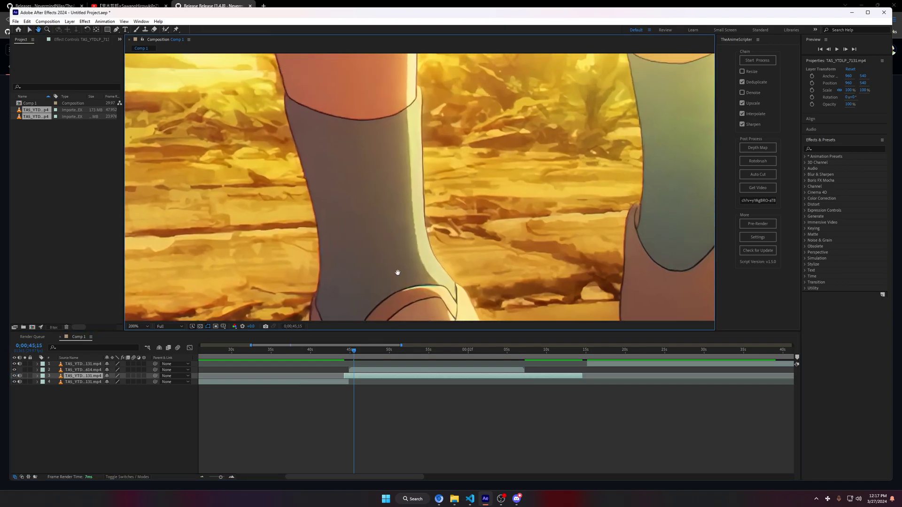
click(14, 369)
click(14, 370)
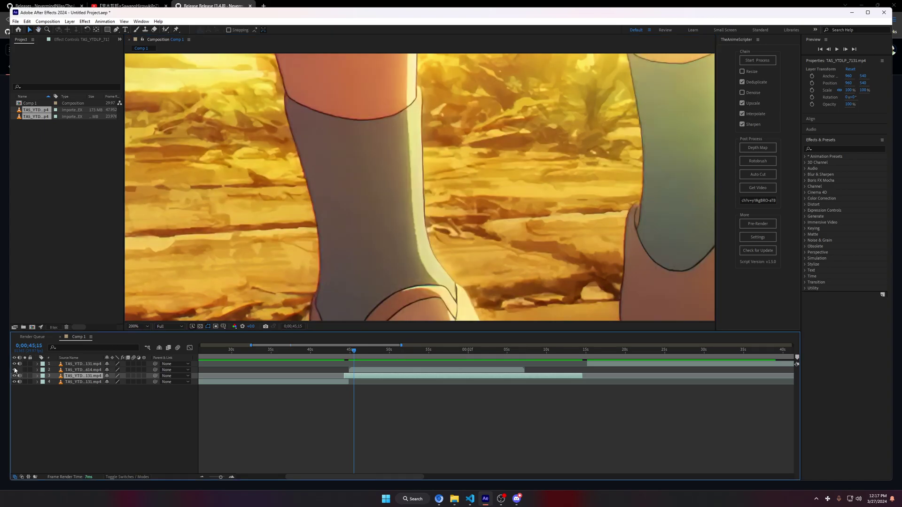
click(14, 370)
click(14, 370)
scroll(470, 264, down, 4)
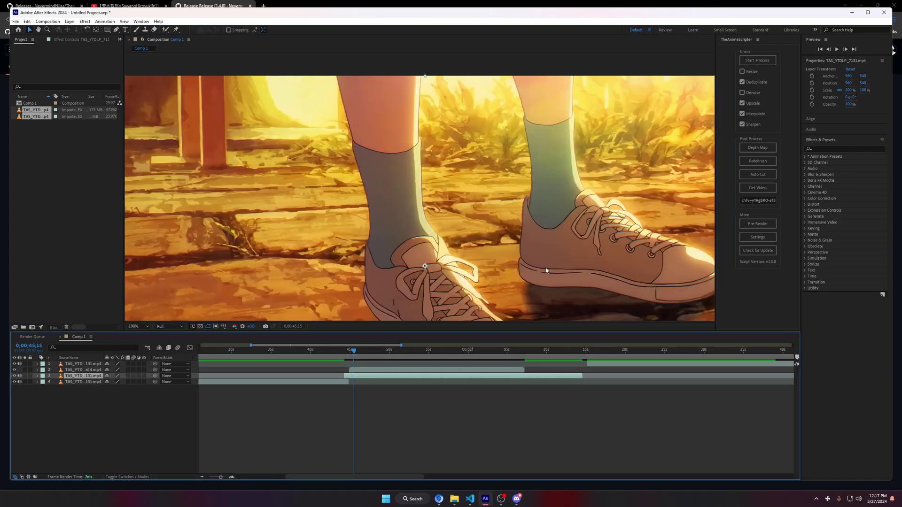
scroll(407, 240, up, 2)
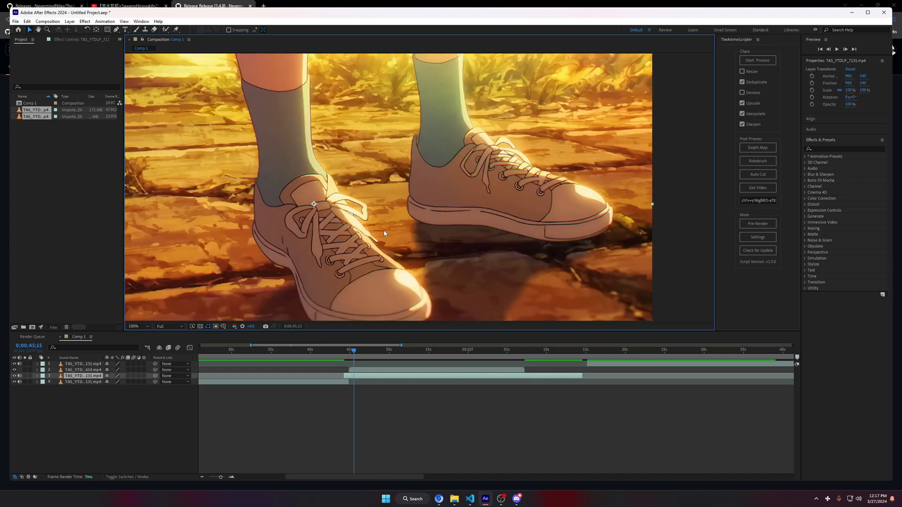
drag(384, 233, 436, 216)
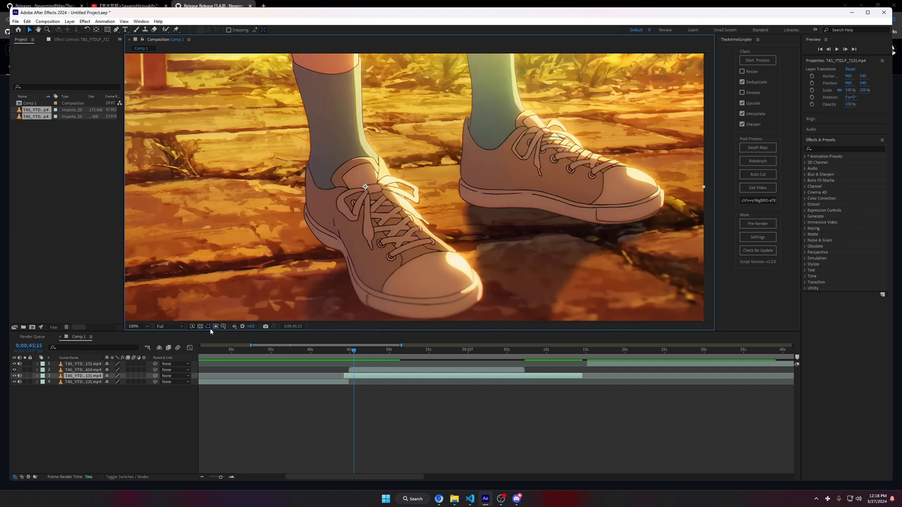
click(14, 370)
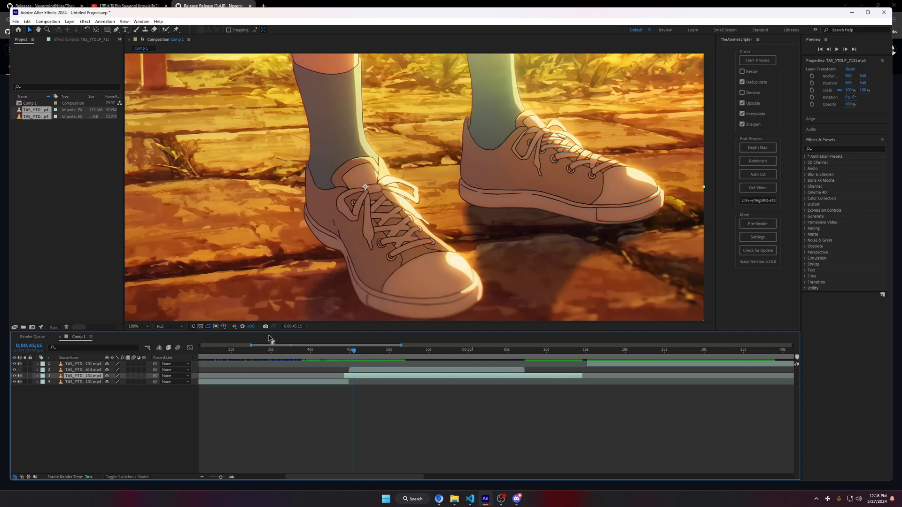
scroll(531, 225, up, 3)
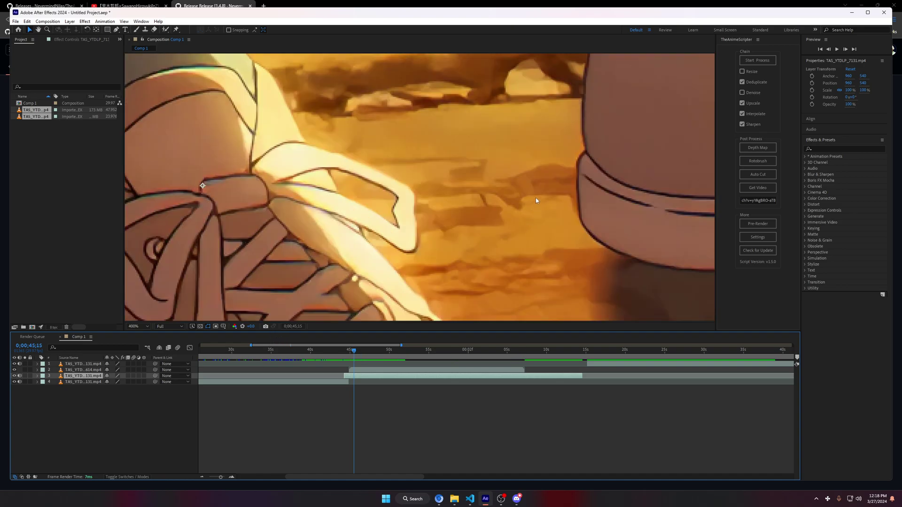
scroll(401, 219, down, 5)
scroll(402, 220, up, 3)
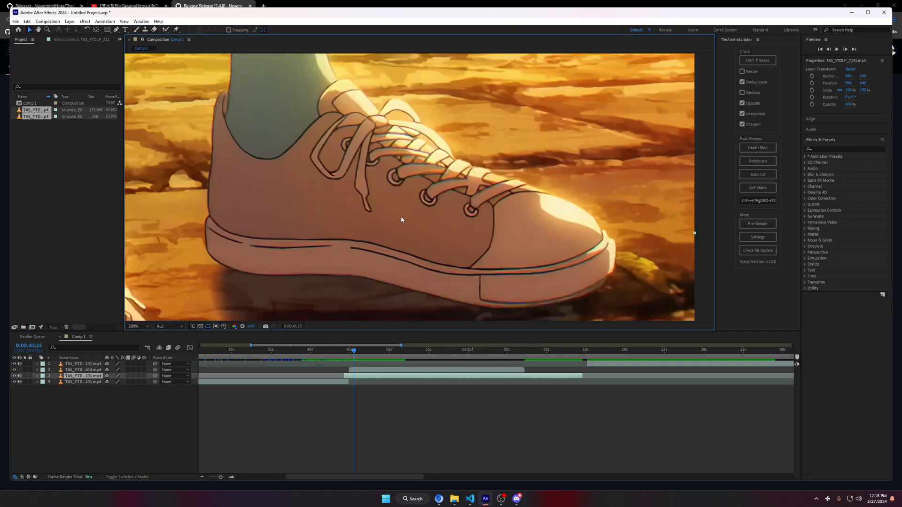
click(14, 370)
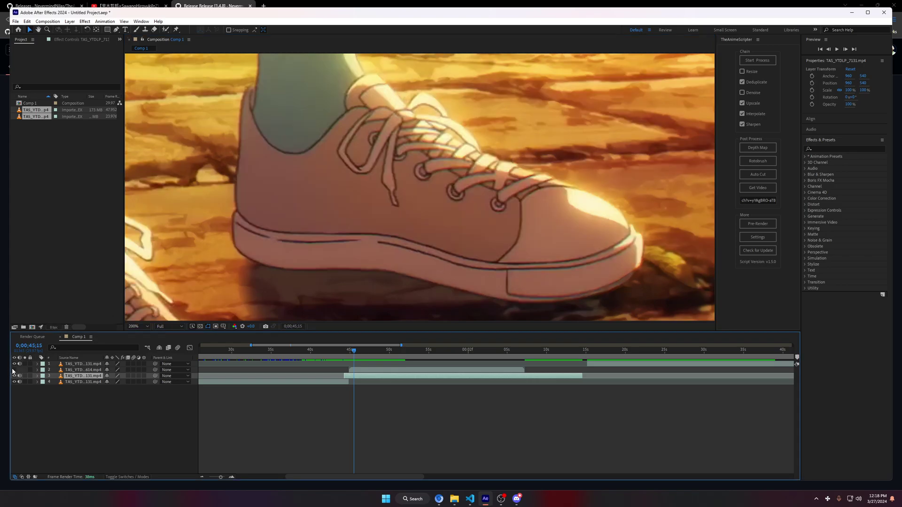
click(14, 371)
click(13, 370)
click(13, 371)
click(13, 370)
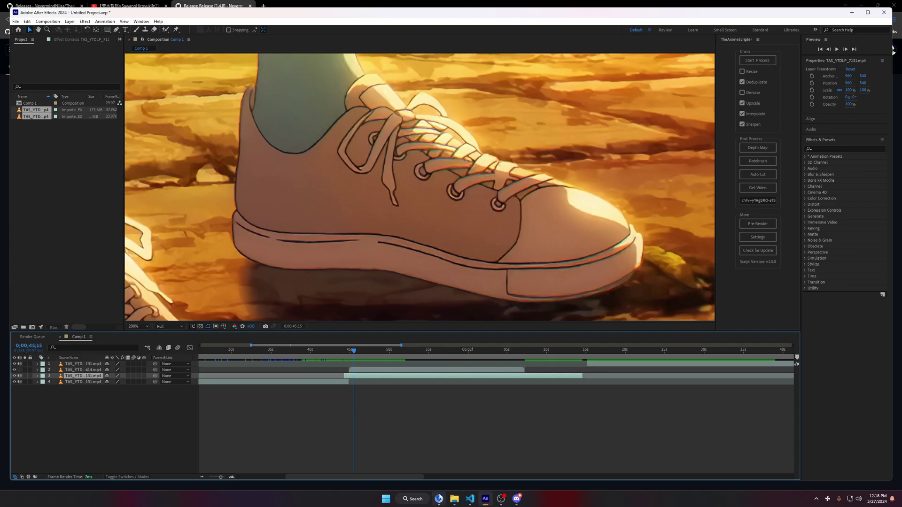
- Bring up File Explorer showing TheAnimeScripter's dist\main folder with output and settings.json
click(455, 499)
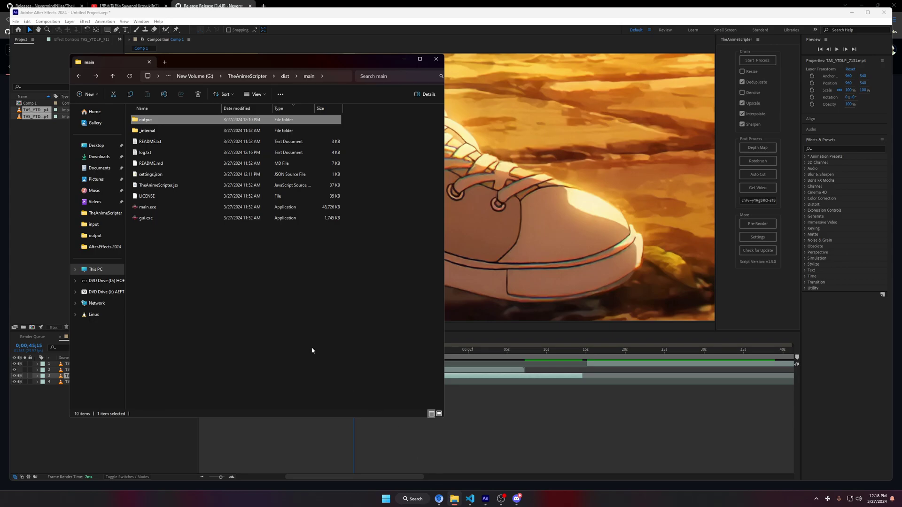